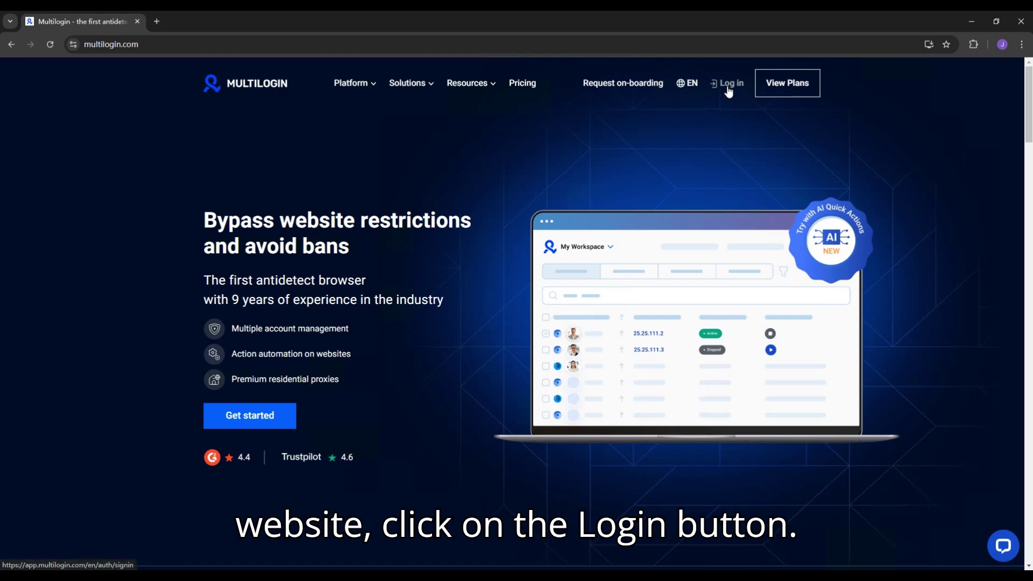
Step: Log in to the Multilogin web app with the saved account credentials
{"action": "left_click", "coordinate": [728, 85]}
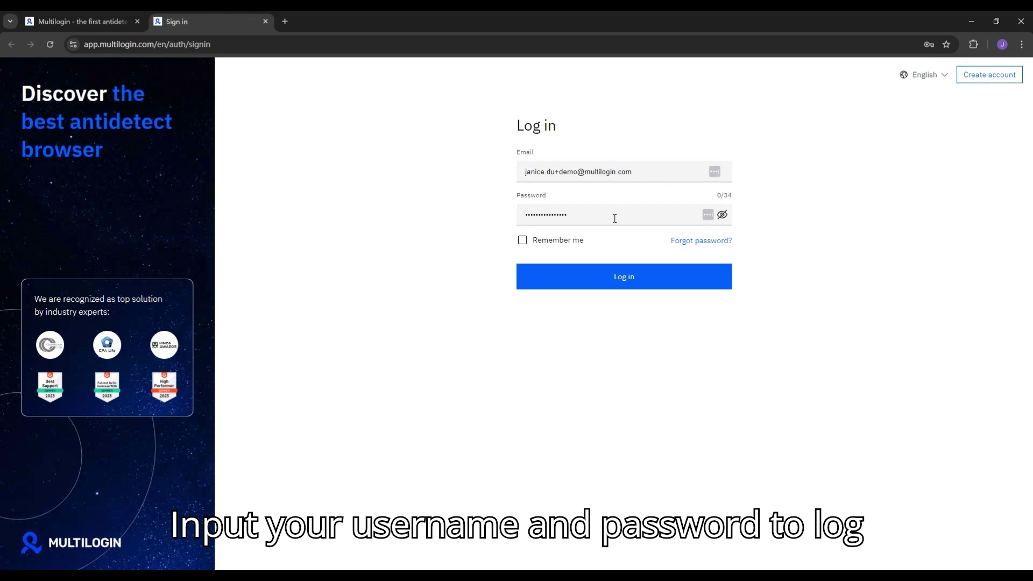
{"action": "left_click", "coordinate": [593, 284]}
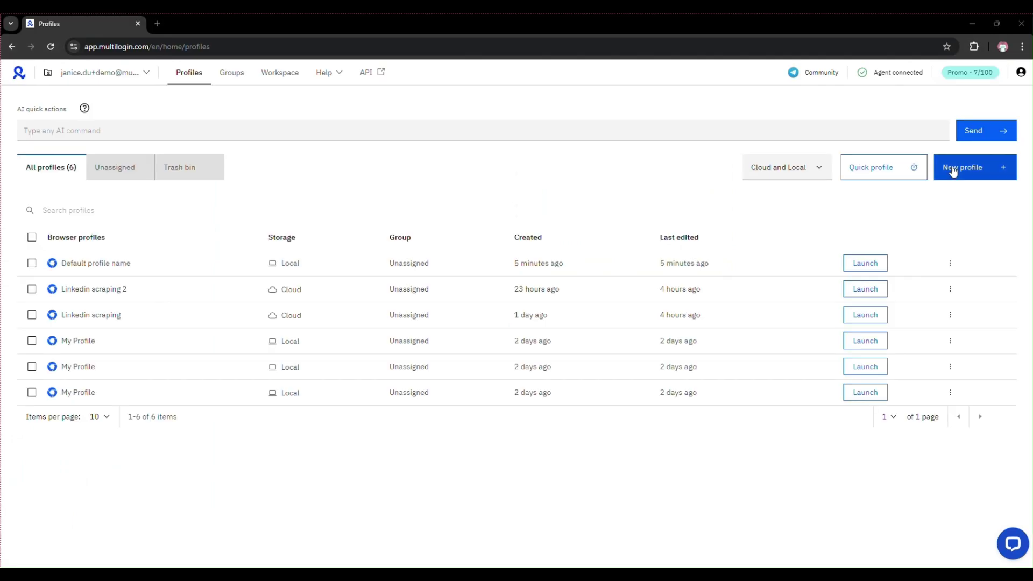
Step: Start a new browser profile named 'Default profile name Test'
{"action": "left_click", "coordinate": [954, 169]}
{"action": "left_click", "coordinate": [146, 169]}
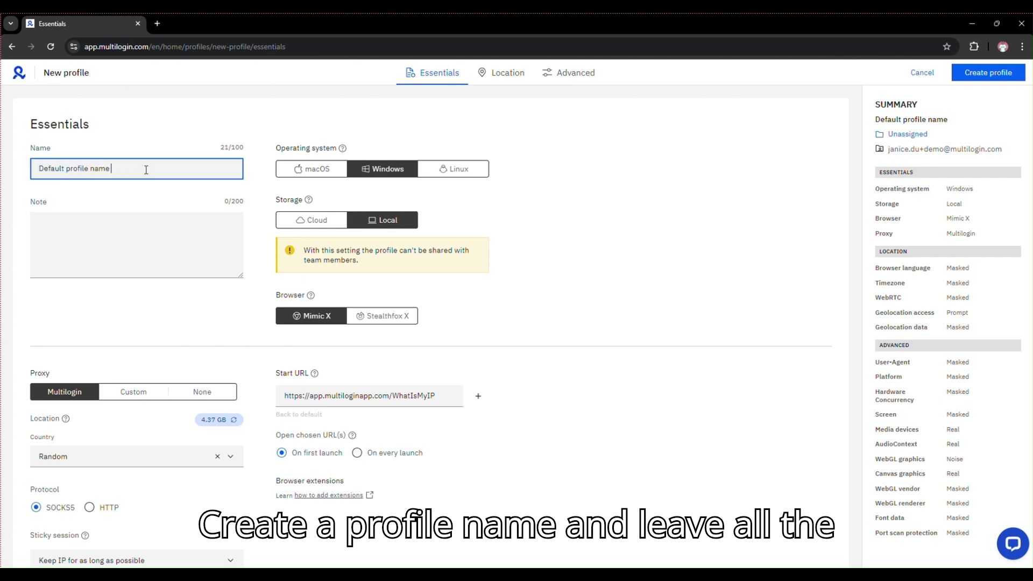
{"action": "type", "text": "Test"}
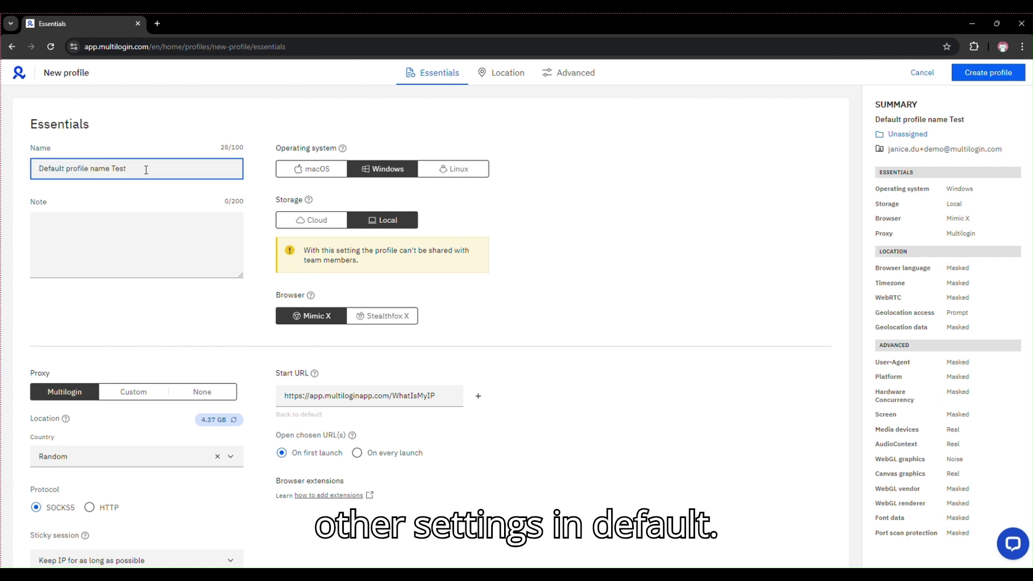
{"action": "left_click", "coordinate": [400, 247]}
{"action": "scroll", "coordinate": [323, 283], "scroll_direction": "down", "scroll_amount": 2}
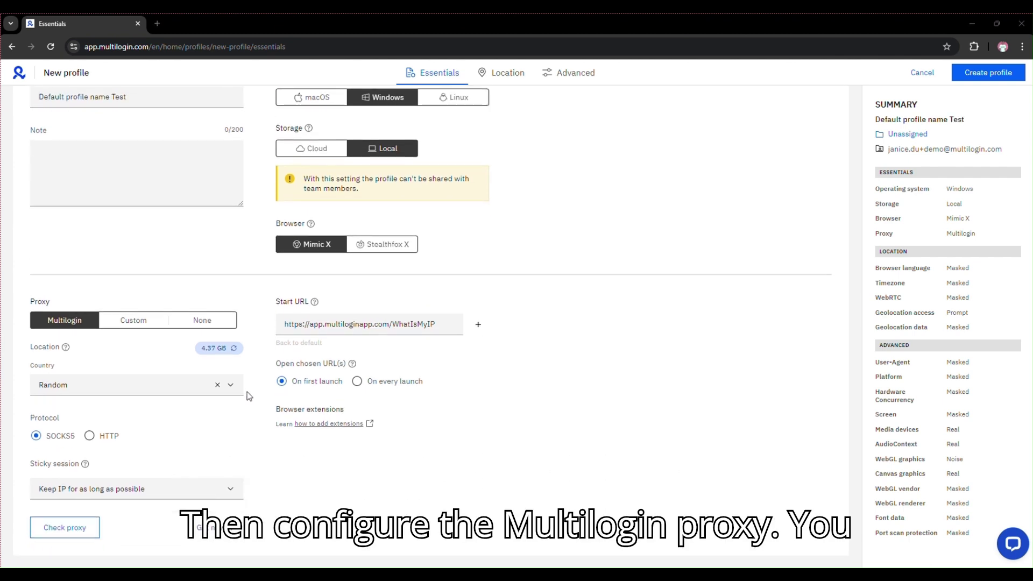
Step: Keep Random as the Multilogin proxy country, check the proxy and create the profile
{"action": "left_click", "coordinate": [229, 385]}
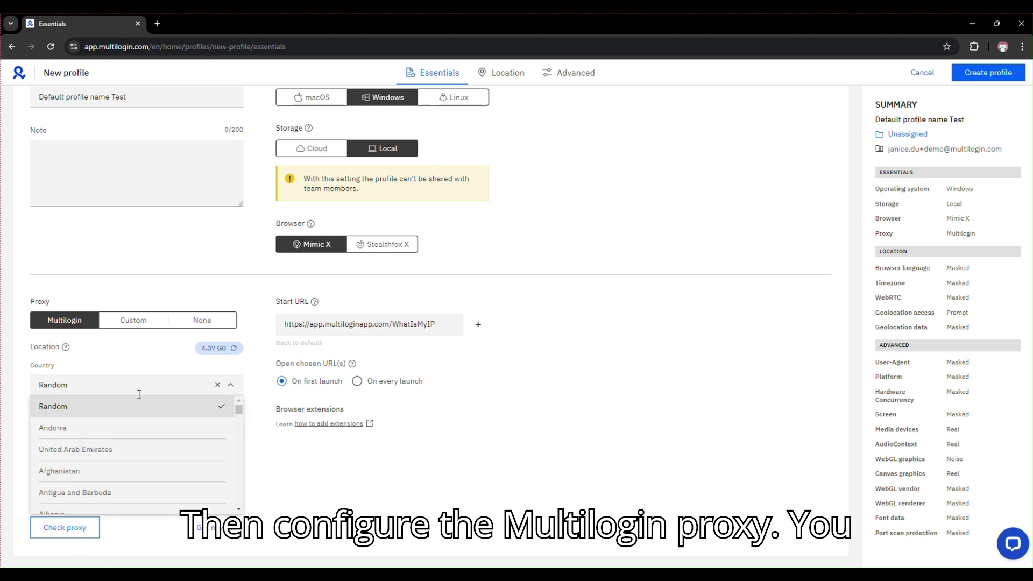
{"action": "type", "text": "rando"}
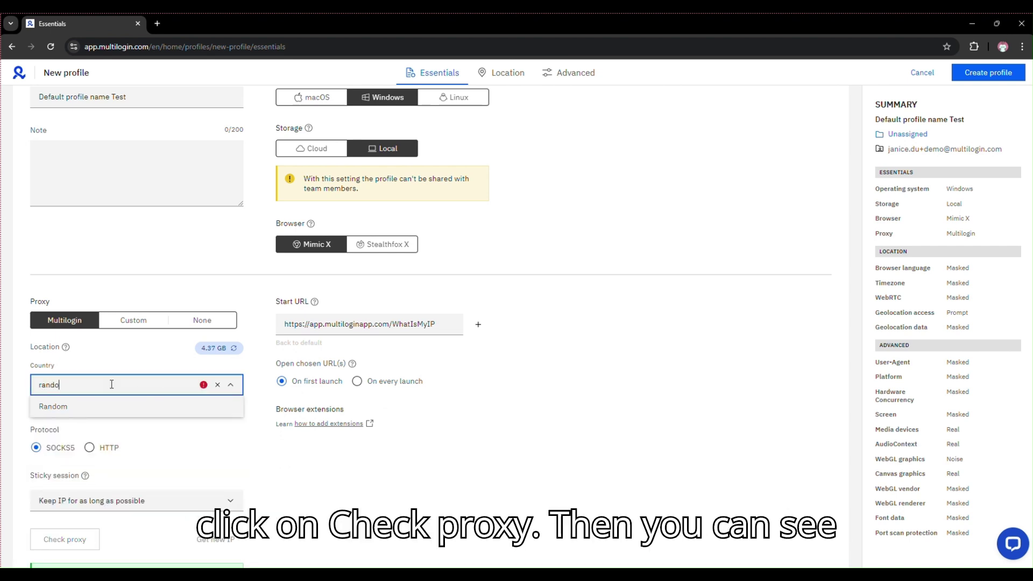
{"action": "left_click", "coordinate": [53, 406]}
{"action": "left_click", "coordinate": [64, 539]}
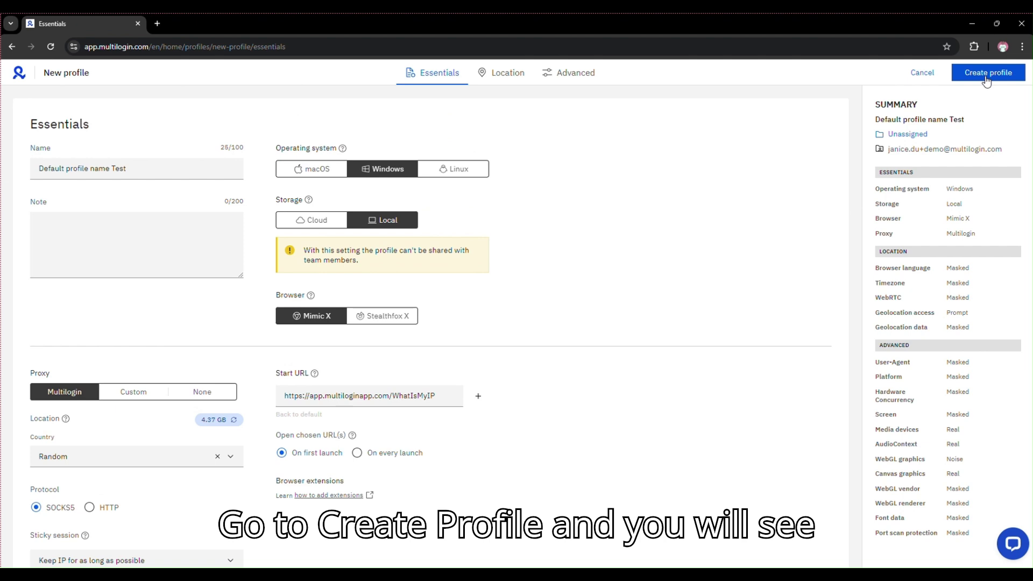
{"action": "left_click", "coordinate": [977, 77]}
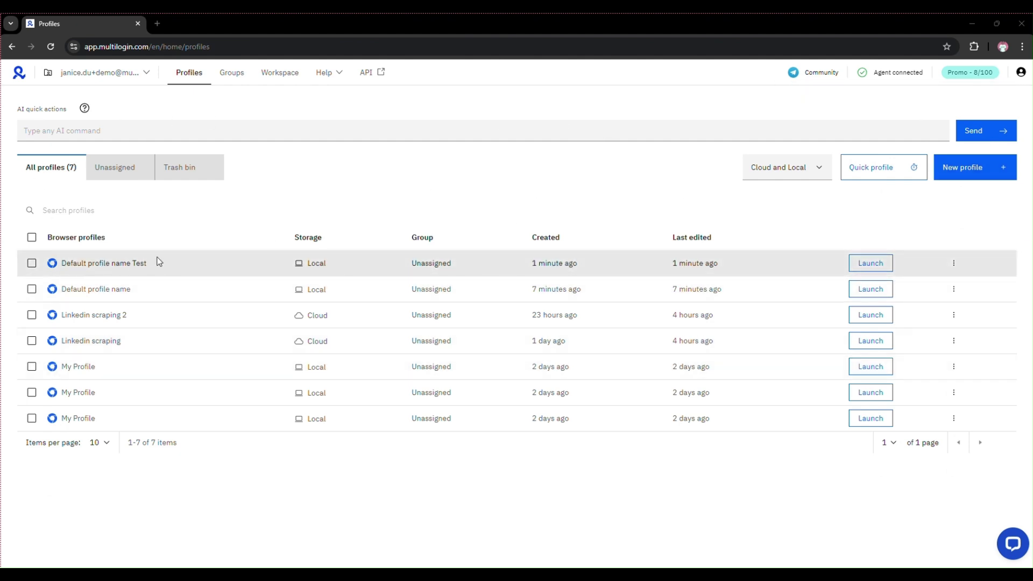
{"action": "left_click_drag", "start_coordinate": [146, 264], "coordinate": [61, 263]}
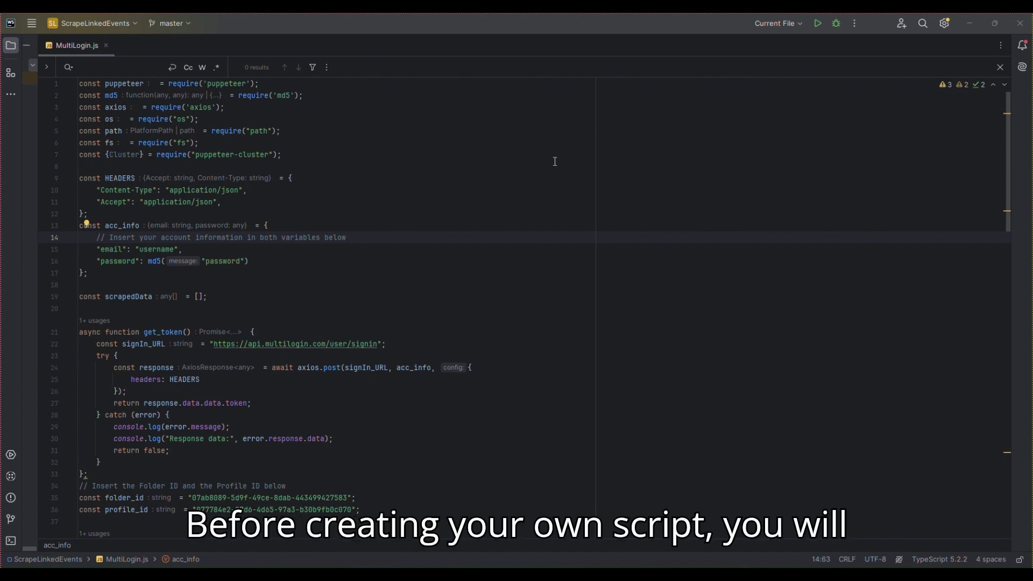
Step: Review acc_info's username/password placeholders and the folder_id and profile_id constants in MultiLogin.js
{"action": "left_click", "coordinate": [485, 202]}
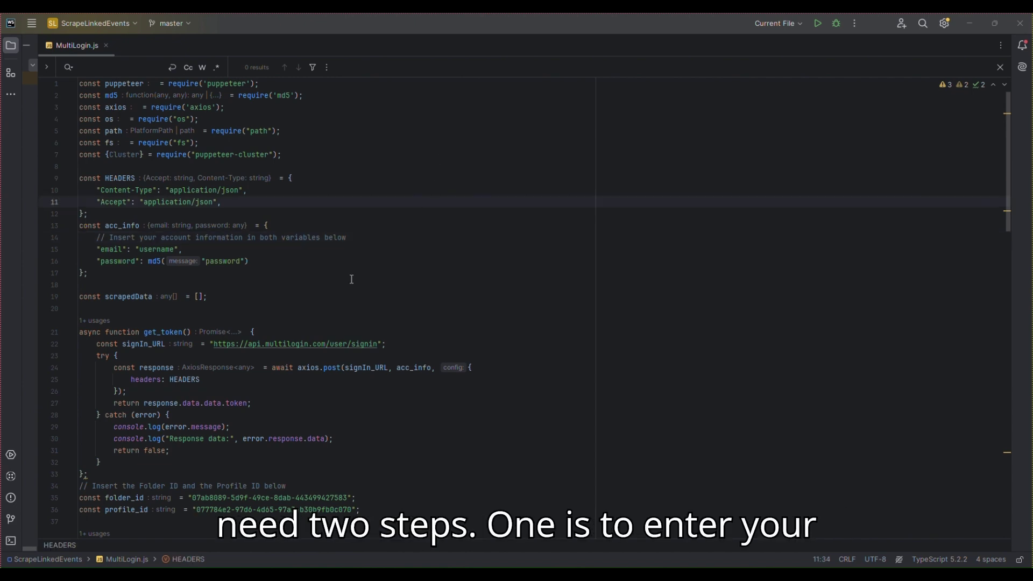
{"action": "double_click", "coordinate": [156, 248]}
{"action": "double_click", "coordinate": [223, 260]}
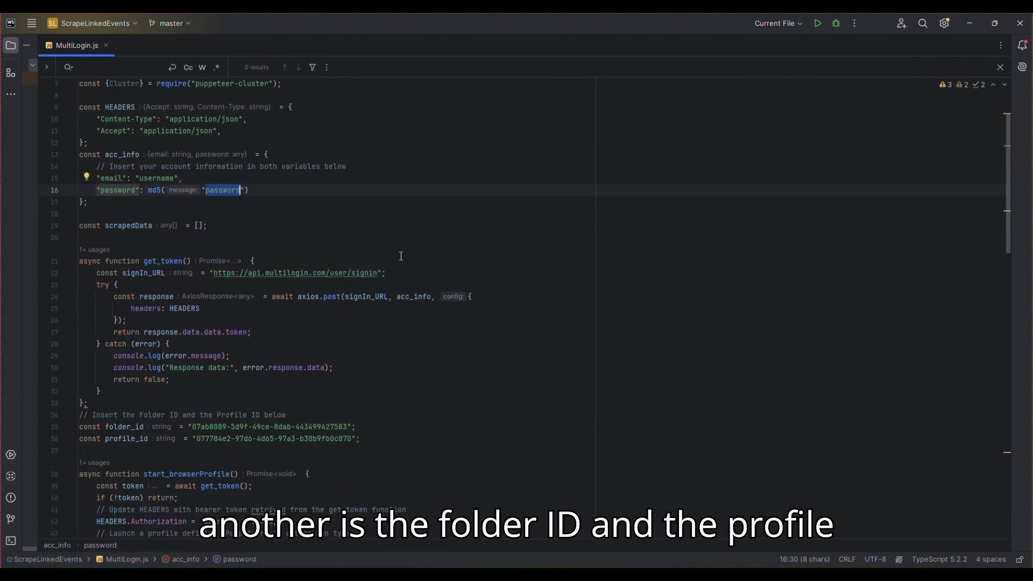
{"action": "scroll", "coordinate": [401, 256], "scroll_direction": "down", "scroll_amount": 5}
{"action": "double_click", "coordinate": [121, 321]}
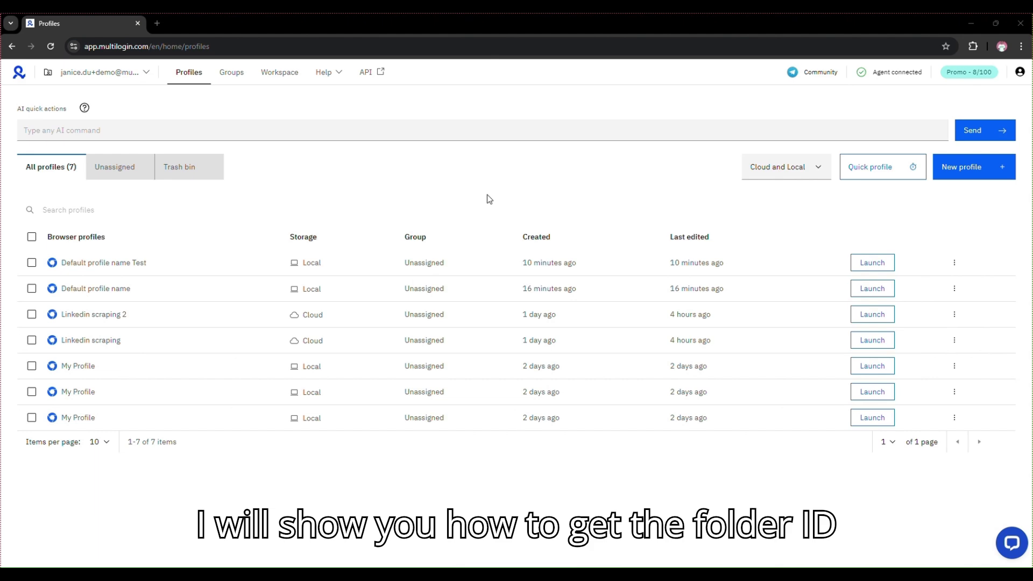
Step: Record the Test profile's edit-page network request in DevTools and view its metadata response
{"action": "right_click", "coordinate": [488, 199]}
{"action": "left_click", "coordinate": [533, 464]}
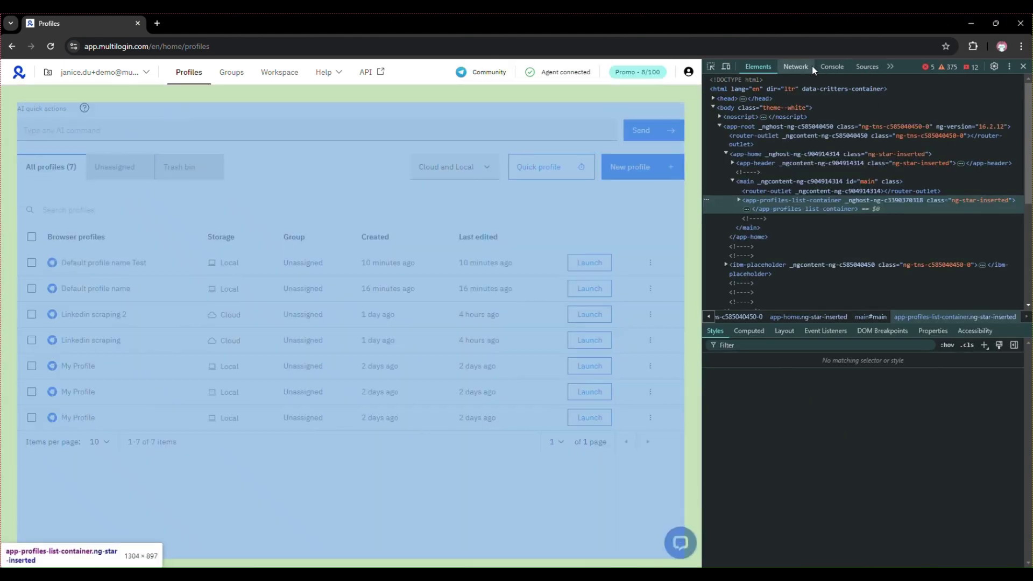
{"action": "left_click", "coordinate": [795, 66]}
{"action": "left_click", "coordinate": [725, 81]}
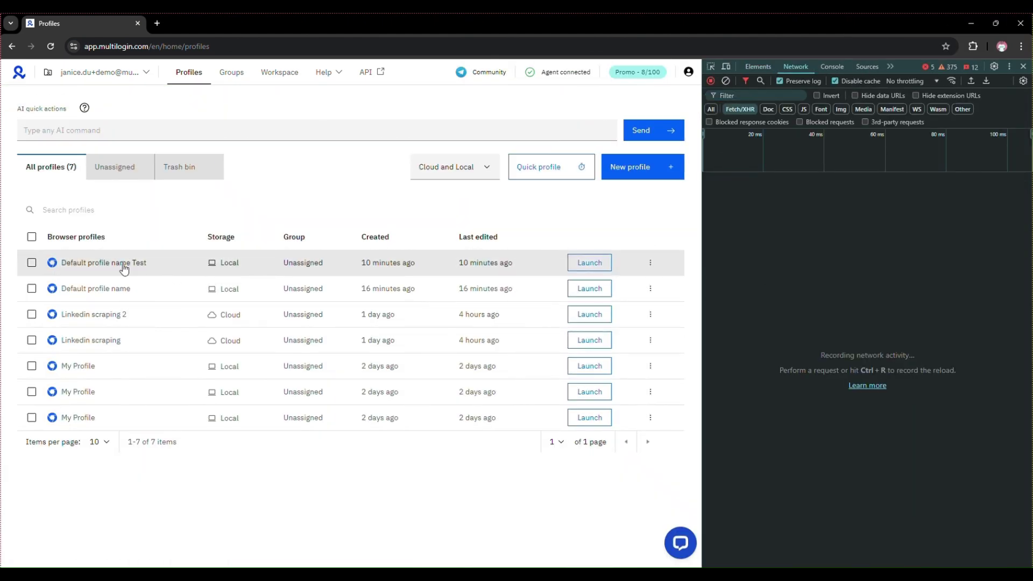
{"action": "left_click", "coordinate": [650, 262]}
{"action": "left_click", "coordinate": [604, 283]}
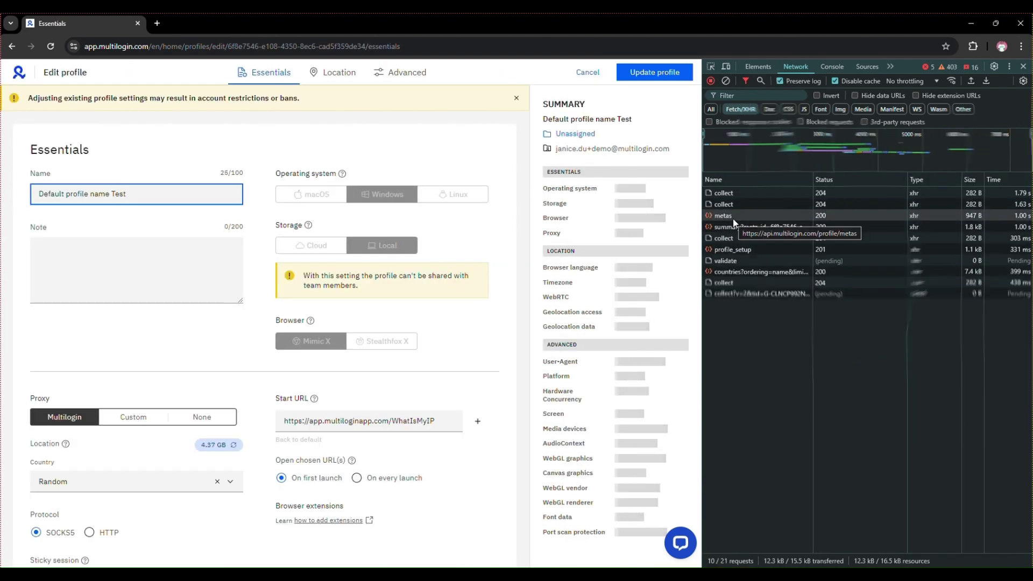
{"action": "left_click", "coordinate": [722, 215]}
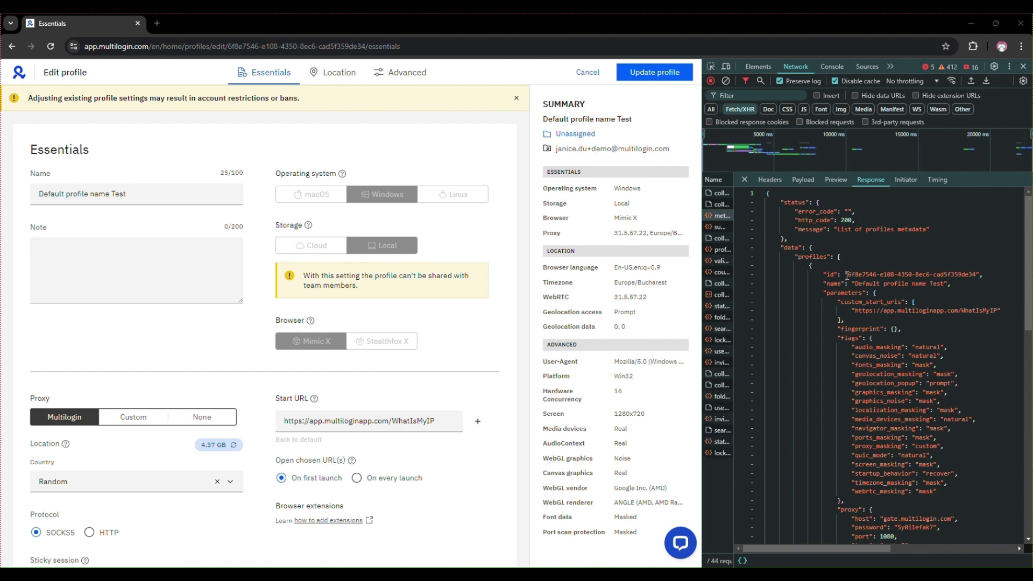
Step: Copy the profile's id from the response over the script's old profile_id value
{"action": "left_click_drag", "start_coordinate": [847, 274], "coordinate": [976, 274]}
{"action": "key", "text": "ctrl+c"}
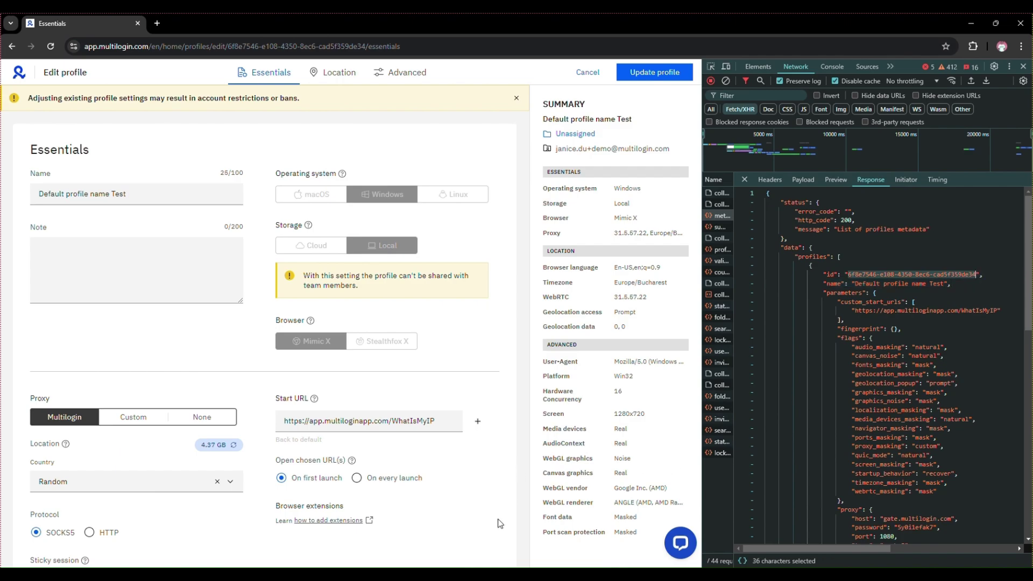
{"action": "key", "text": "alt+Tab"}
{"action": "left_click_drag", "start_coordinate": [196, 368], "coordinate": [352, 367]}
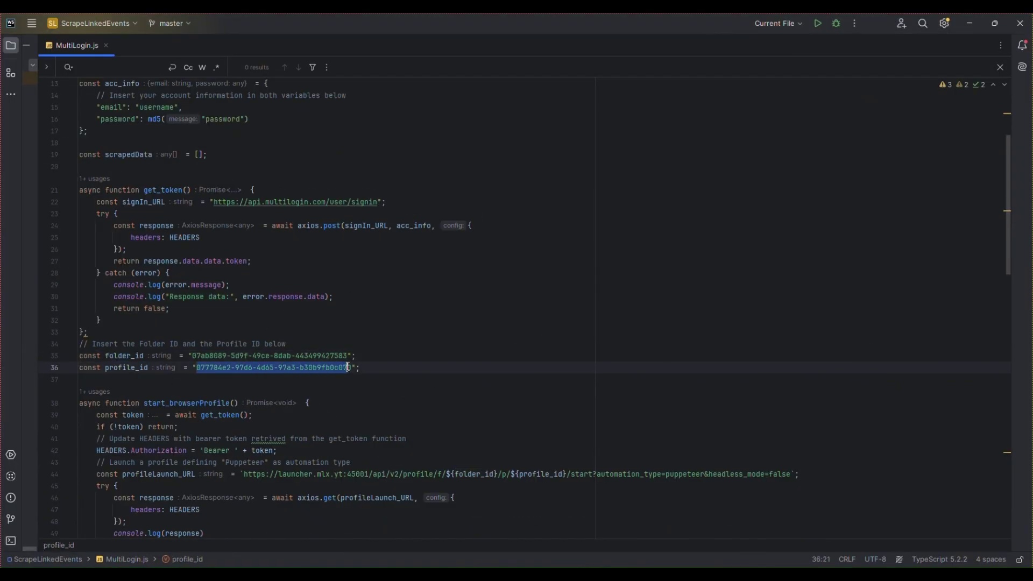
{"action": "key", "text": "ctrl+v"}
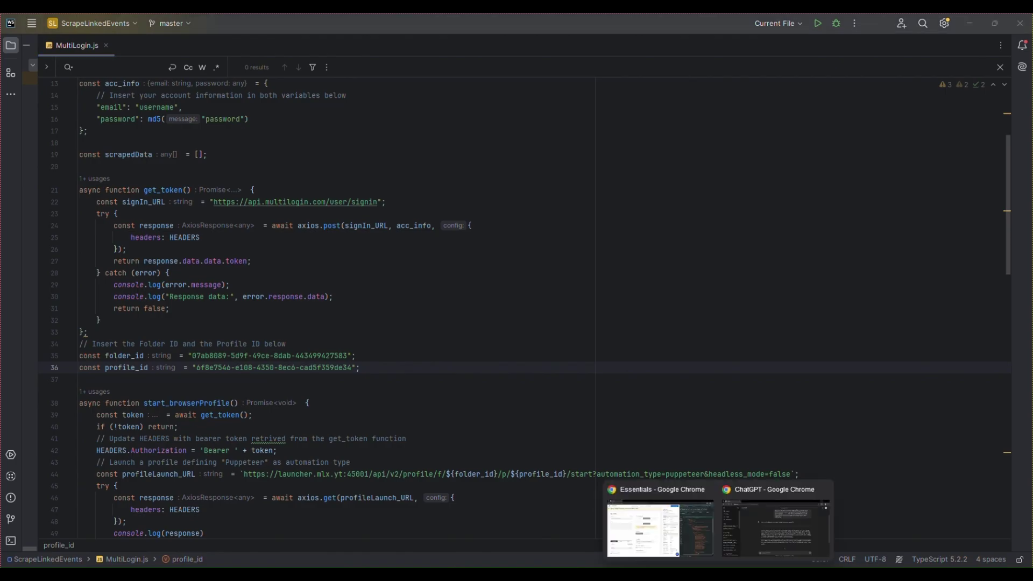
Step: Check the response's folder_id against the folder_id constant on line 35
{"action": "left_click", "coordinate": [660, 521]}
{"action": "scroll", "coordinate": [888, 364], "scroll_direction": "down", "scroll_amount": 5}
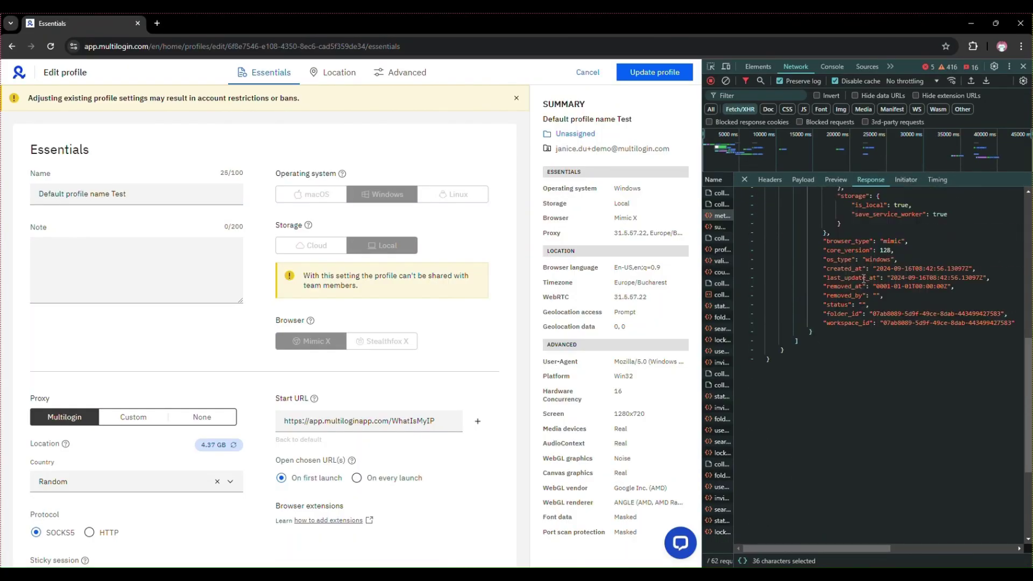
{"action": "left_click_drag", "start_coordinate": [872, 421], "coordinate": [1001, 421]}
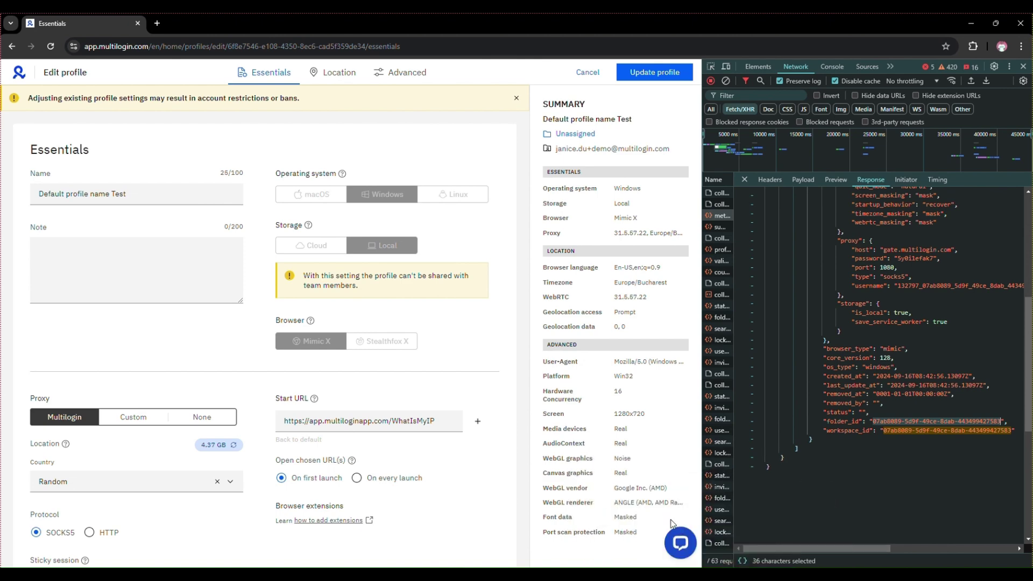
{"action": "left_click", "coordinate": [771, 529]}
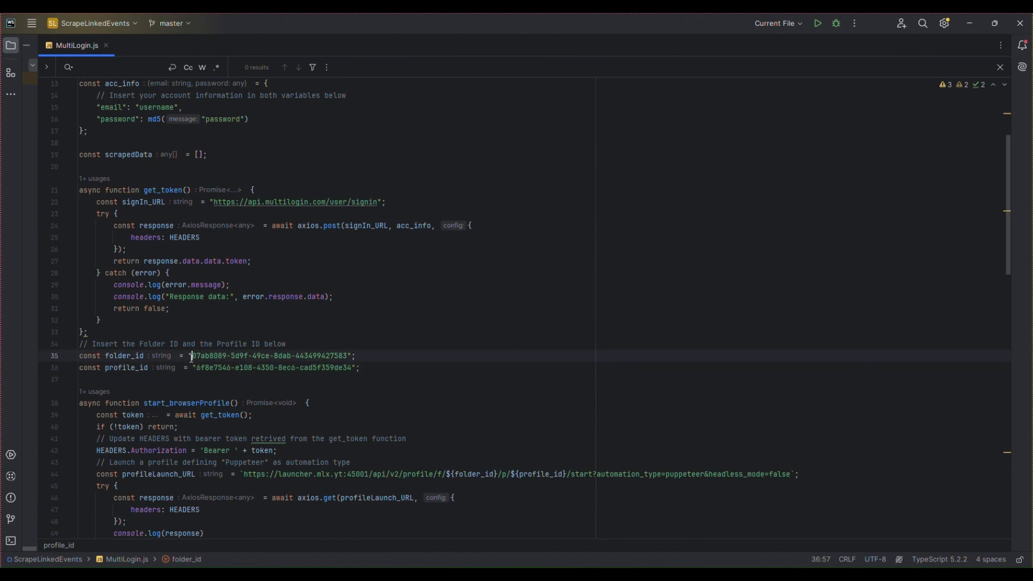
{"action": "left_click_drag", "start_coordinate": [193, 355], "coordinate": [349, 355]}
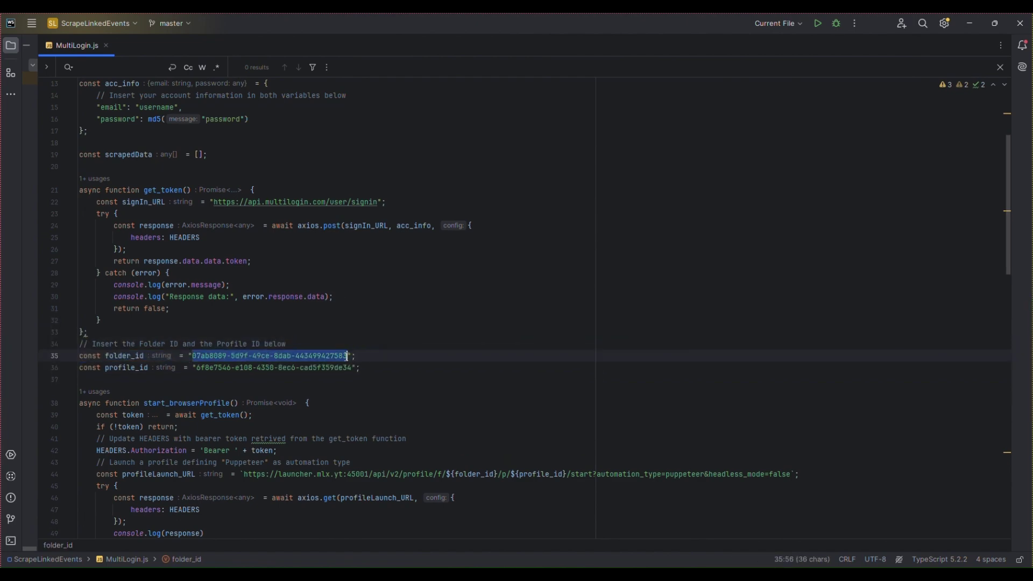
{"action": "left_click", "coordinate": [472, 282]}
{"action": "scroll", "coordinate": [473, 283], "scroll_direction": "down", "scroll_amount": 5}
{"action": "scroll", "coordinate": [471, 283], "scroll_direction": "down", "scroll_amount": 5}
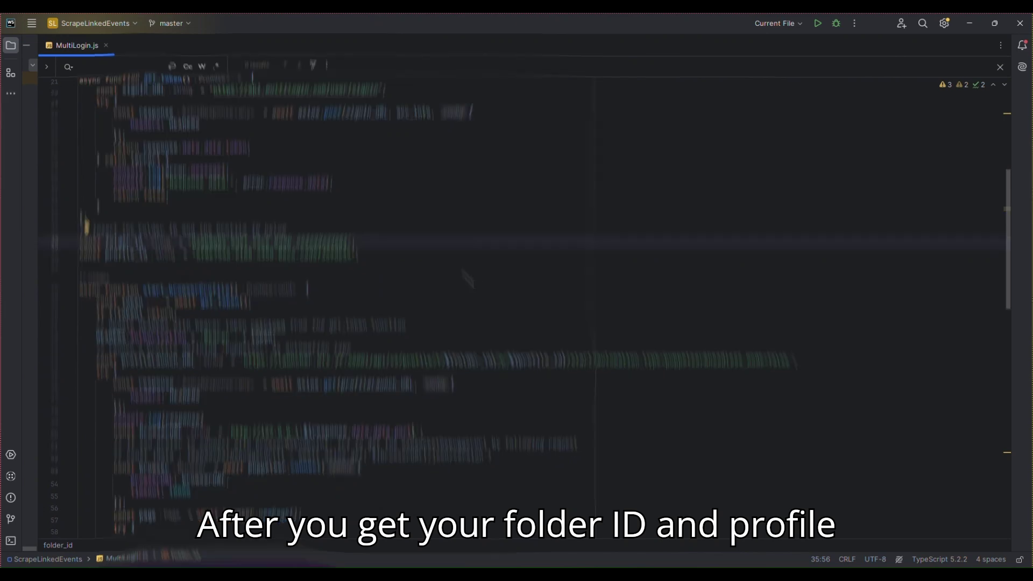
{"action": "scroll", "coordinate": [471, 283], "scroll_direction": "down", "scroll_amount": 5}
{"action": "scroll", "coordinate": [473, 284], "scroll_direction": "down", "scroll_amount": 3}
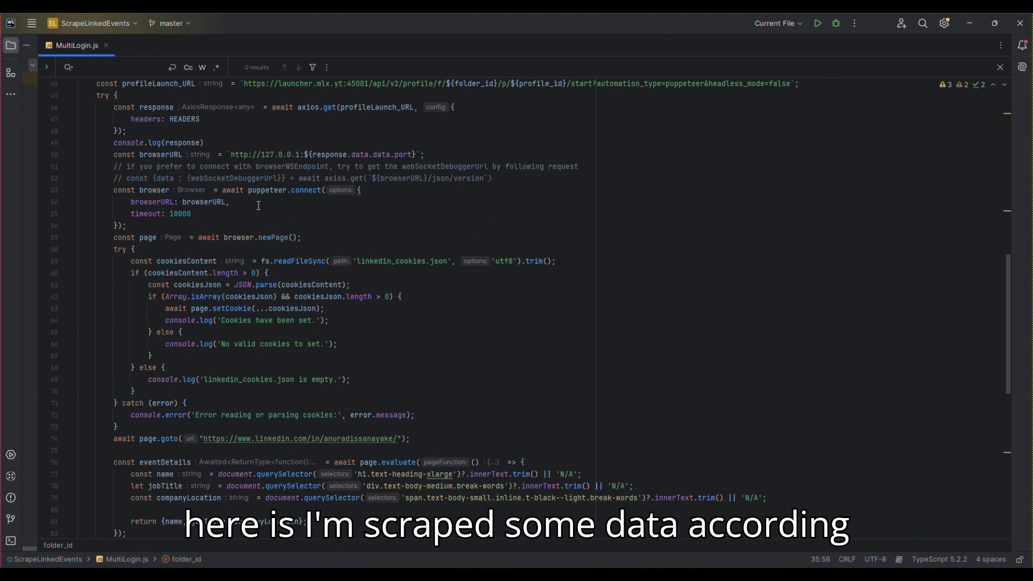
{"action": "scroll", "coordinate": [259, 203], "scroll_direction": "down", "scroll_amount": 3}
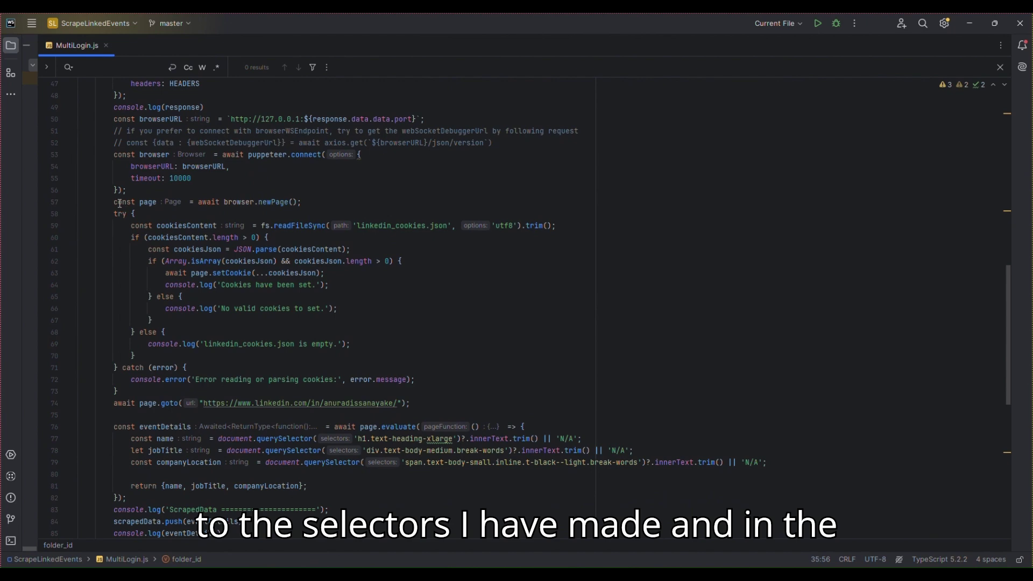
{"action": "left_click_drag", "start_coordinate": [114, 202], "coordinate": [266, 534]}
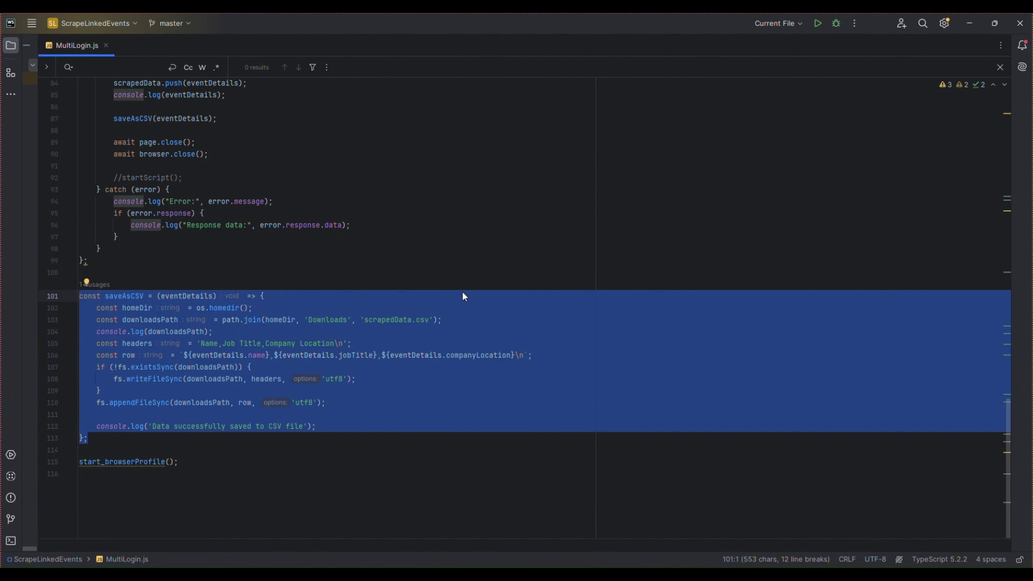
{"action": "left_click", "coordinate": [98, 285]}
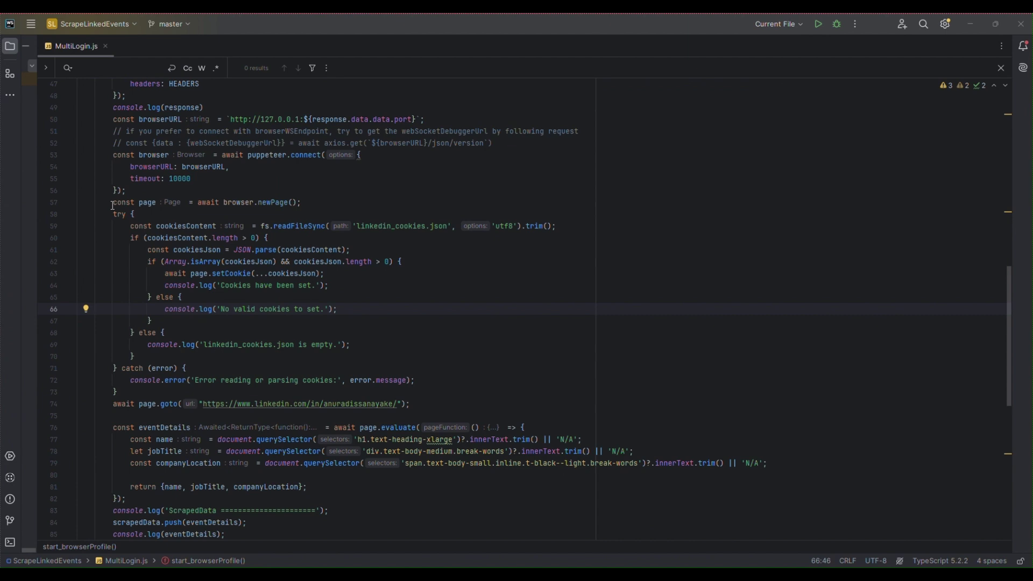
Step: Review the cookie-loading block that reads linkedin_cookies.json and checks the cookies array
{"action": "left_click_drag", "start_coordinate": [113, 202], "coordinate": [118, 392]}
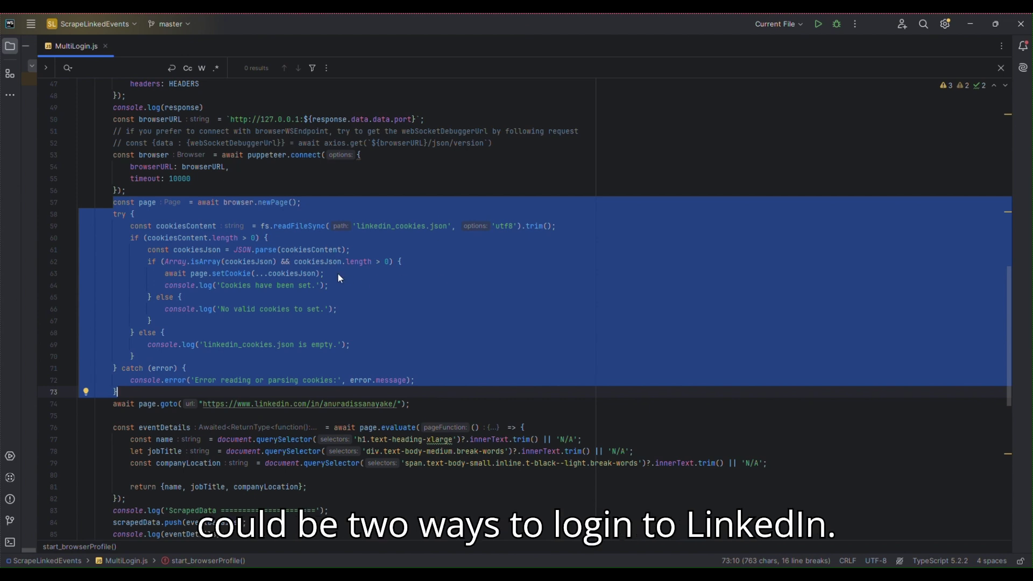
{"action": "left_click", "coordinate": [174, 219]}
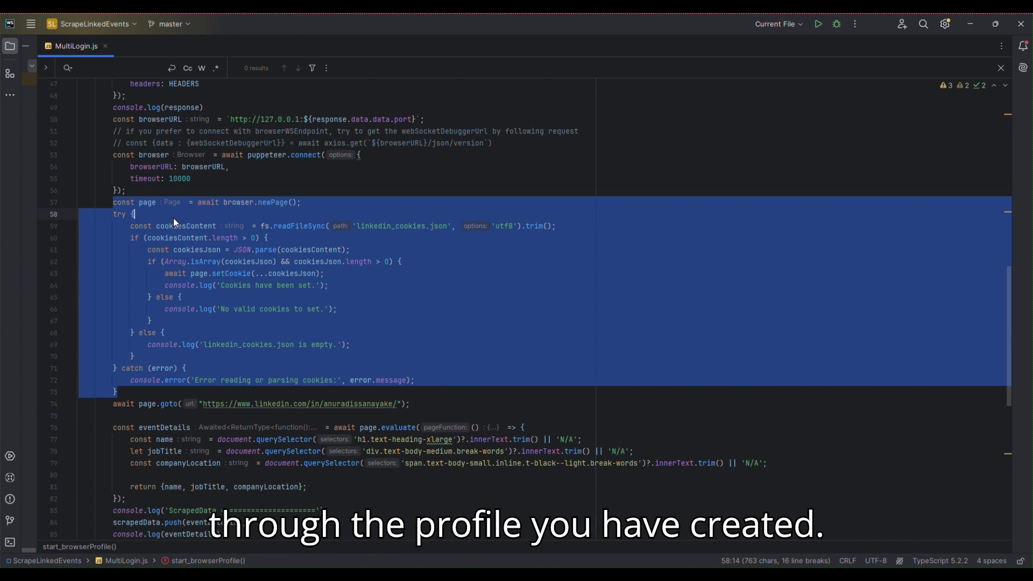
{"action": "left_click", "coordinate": [362, 228]}
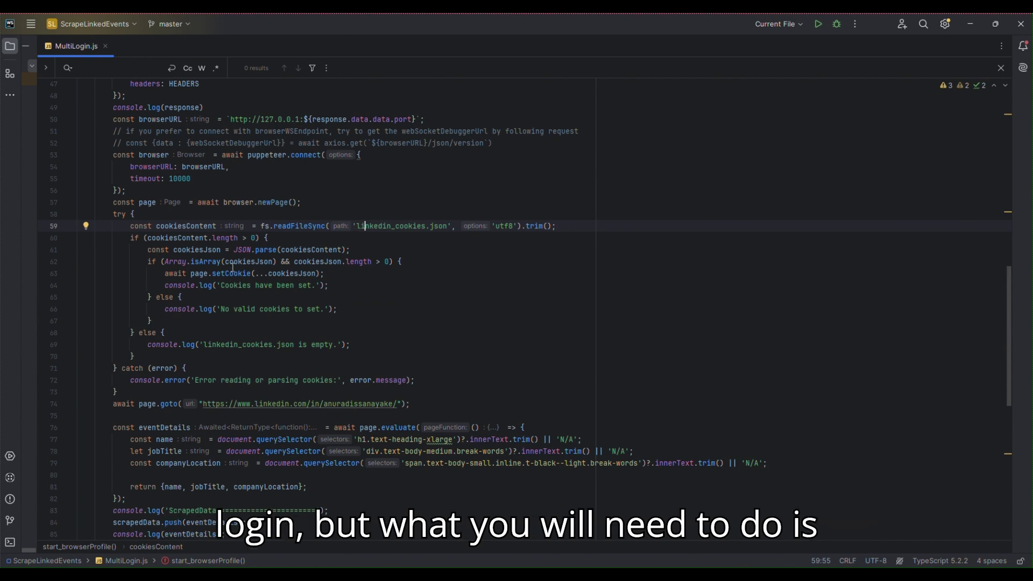
{"action": "left_click", "coordinate": [161, 261]}
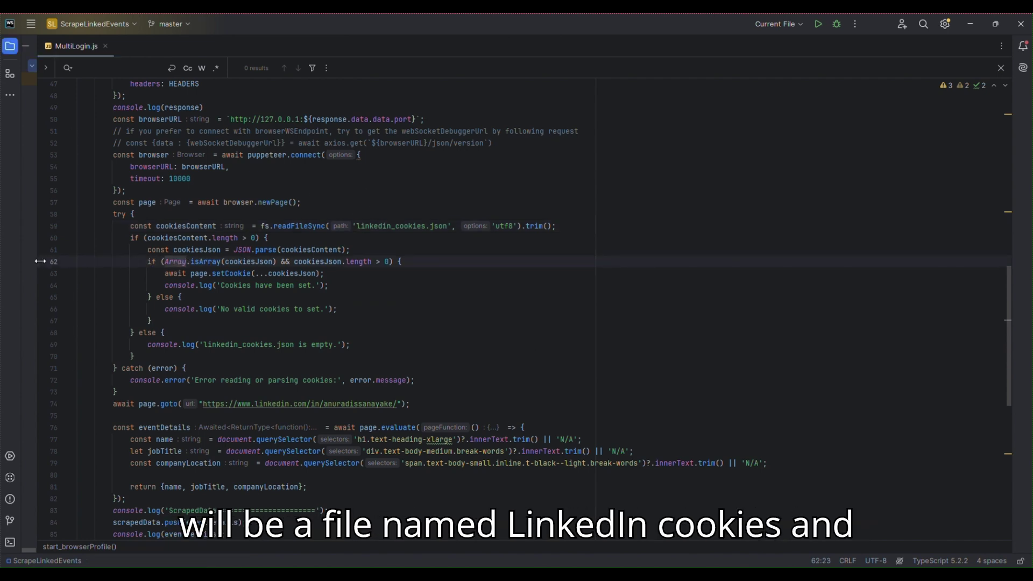
Step: View linkedin_cookies.json from the project tree, then return to the line that sets the cookies
{"action": "left_click_drag", "start_coordinate": [37, 261], "coordinate": [81, 242]}
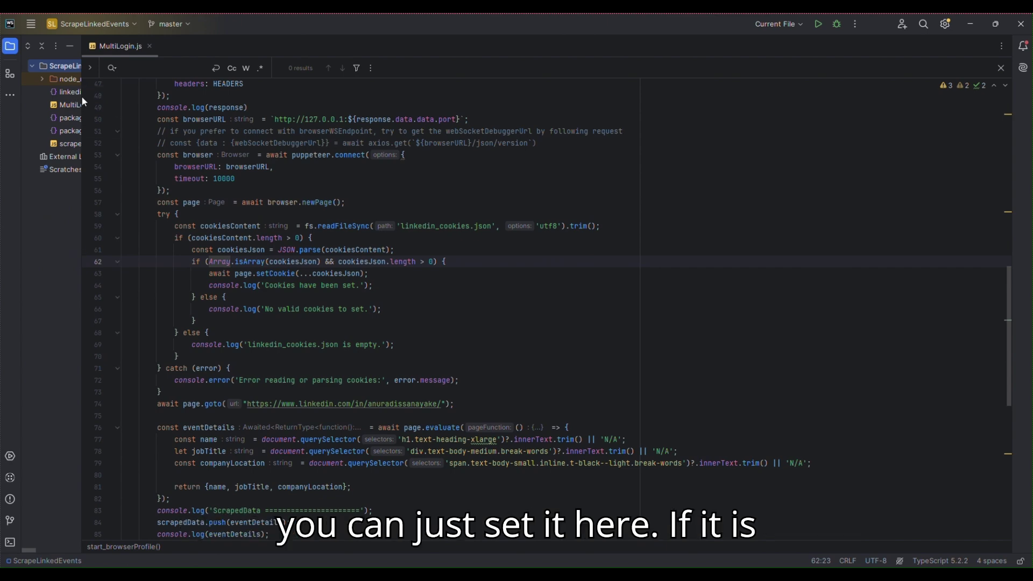
{"action": "left_click_drag", "start_coordinate": [82, 97], "coordinate": [128, 91]}
{"action": "double_click", "coordinate": [118, 91]}
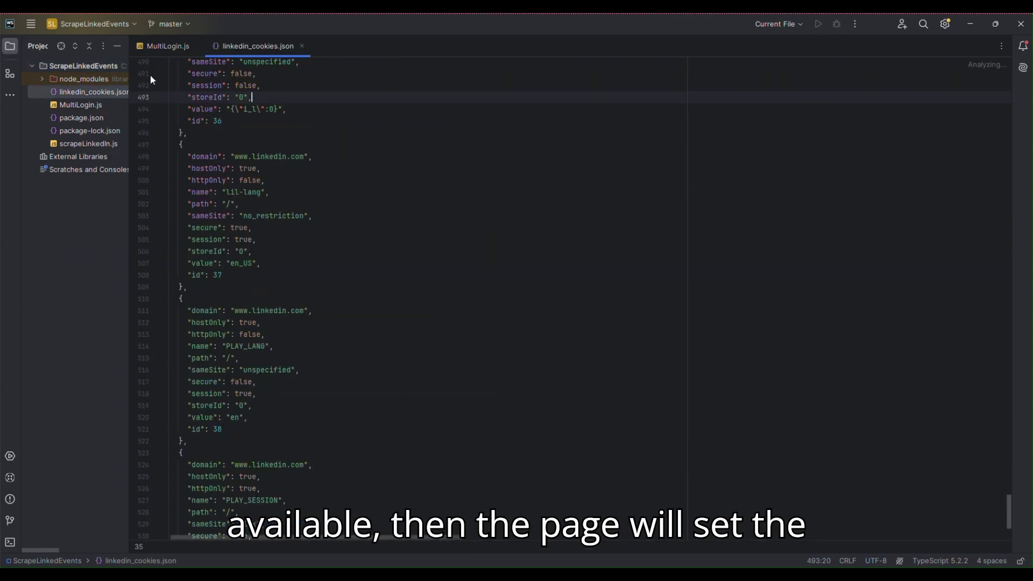
{"action": "left_click", "coordinate": [168, 46]}
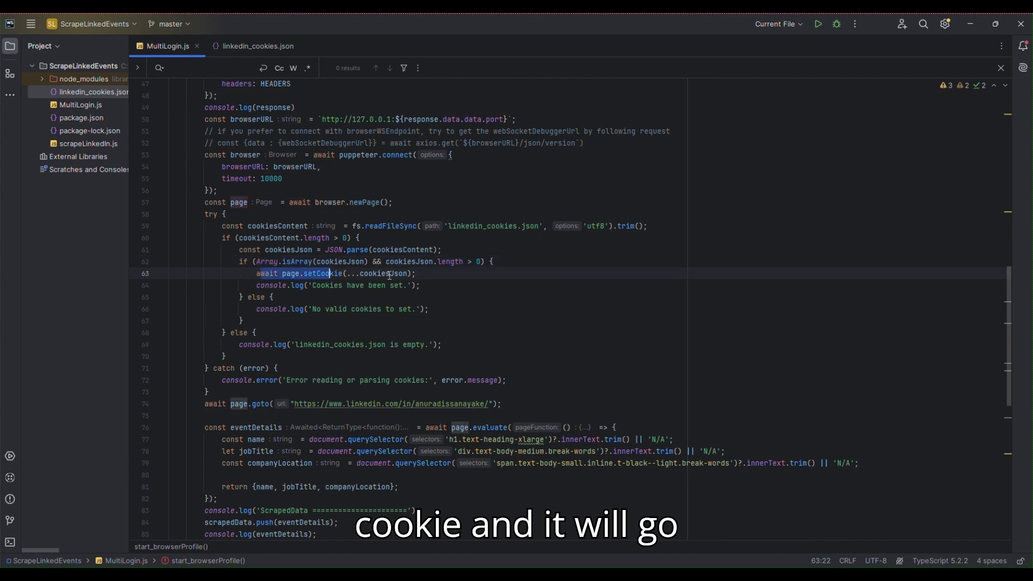
{"action": "left_click_drag", "start_coordinate": [256, 274], "coordinate": [417, 273]}
{"action": "scroll", "coordinate": [454, 302], "scroll_direction": "down", "scroll_amount": 3}
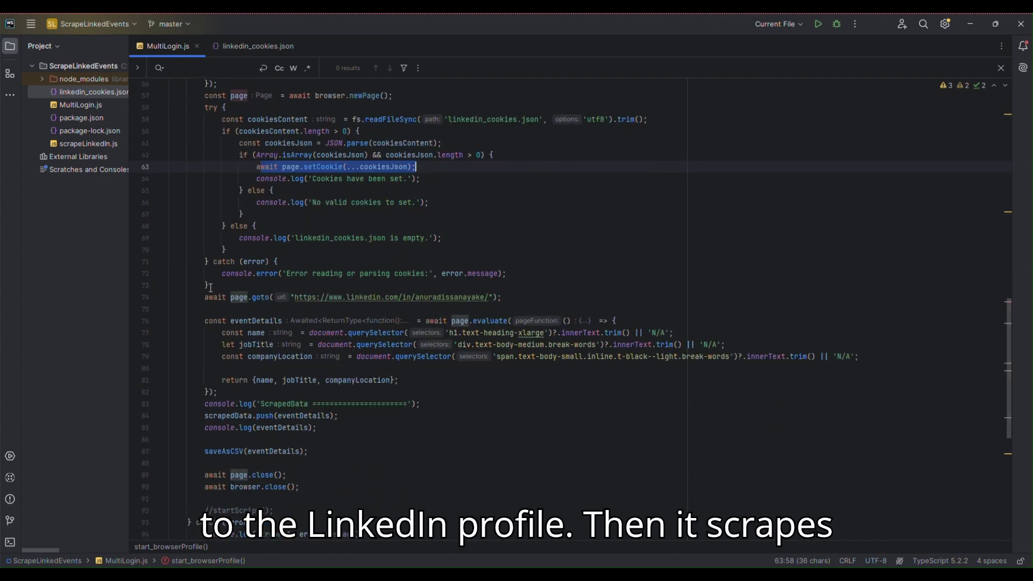
{"action": "left_click_drag", "start_coordinate": [205, 297], "coordinate": [239, 297]}
{"action": "scroll", "coordinate": [258, 388], "scroll_direction": "down", "scroll_amount": 3}
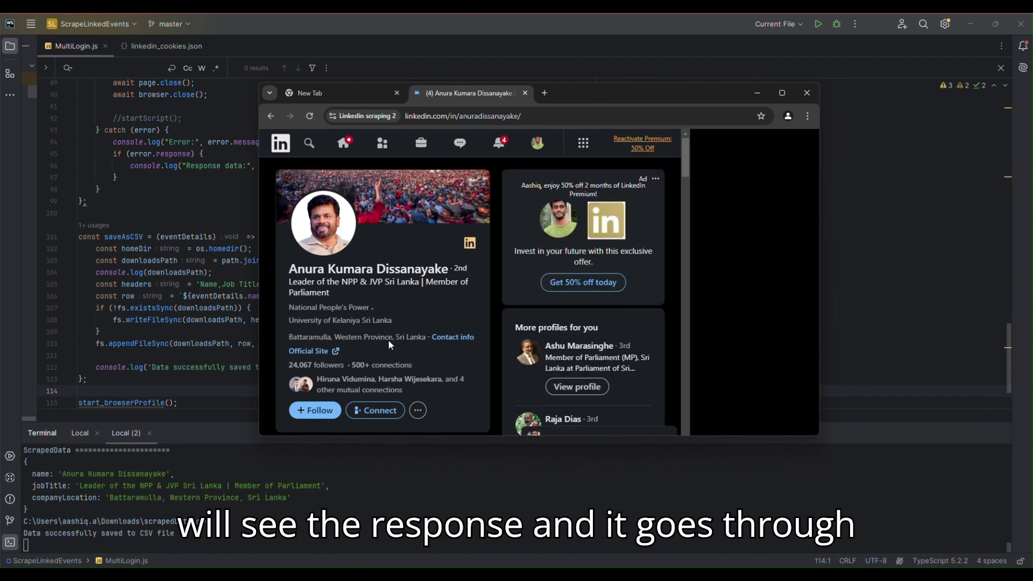
{"action": "scroll", "coordinate": [404, 323], "scroll_direction": "up", "scroll_amount": 1}
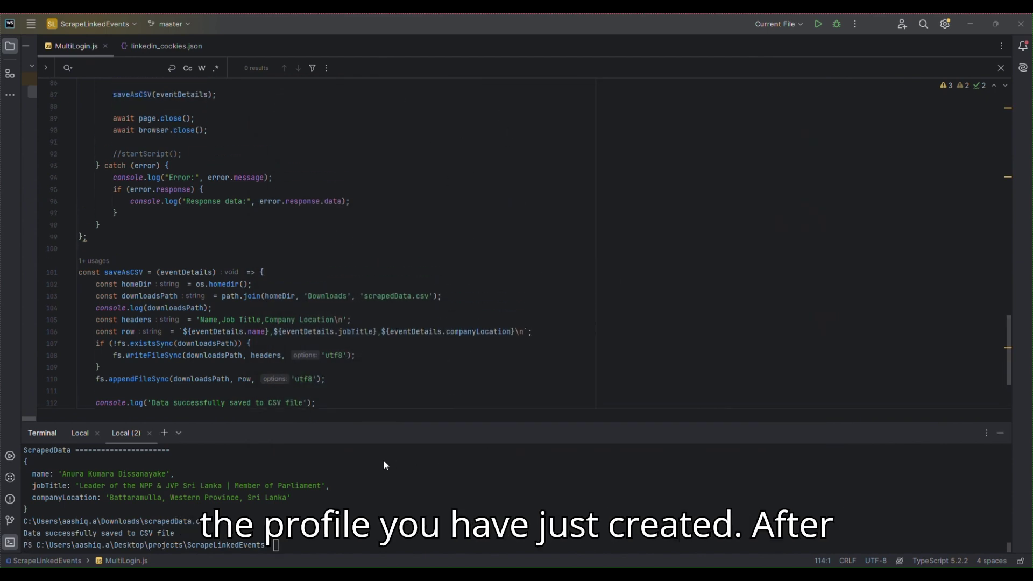
Step: Highlight the 'Data successfully saved to CSV file' message, the browser-close lines and the scrapedData.csv path
{"action": "triple_click", "coordinate": [181, 535]}
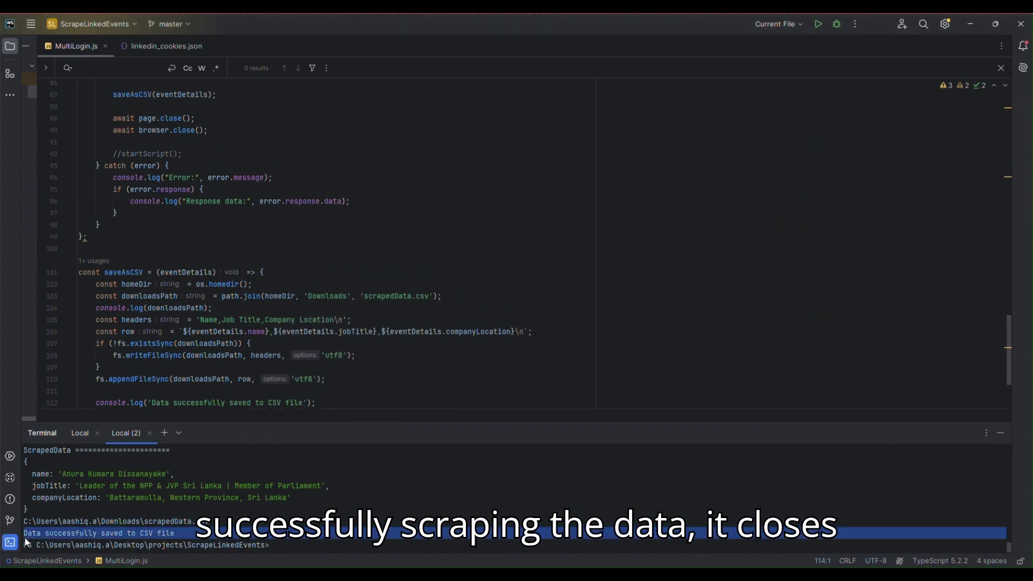
{"action": "scroll", "coordinate": [190, 247], "scroll_direction": "up", "scroll_amount": 5}
{"action": "left_click_drag", "start_coordinate": [208, 272], "coordinate": [113, 260]}
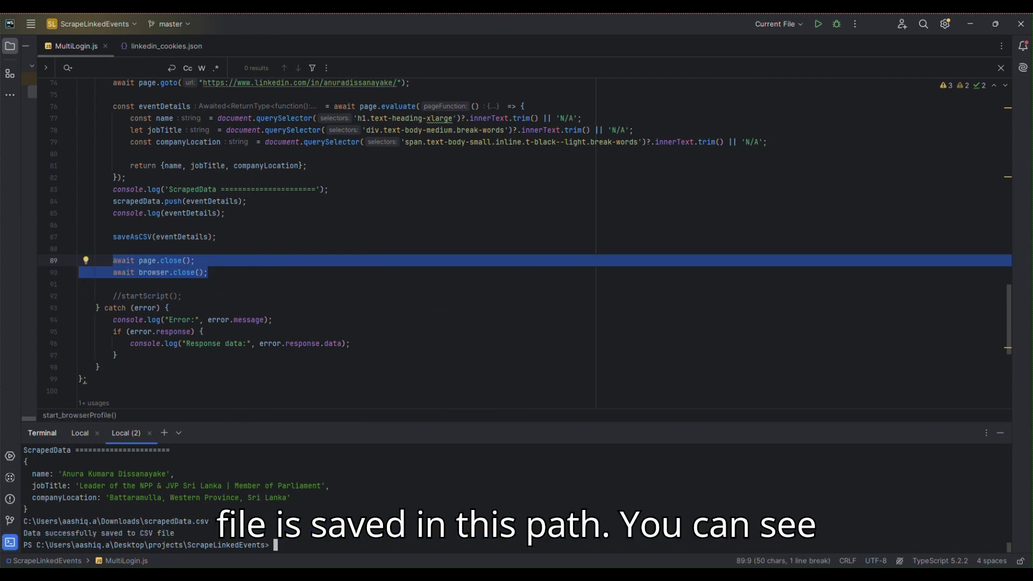
{"action": "left_click_drag", "start_coordinate": [210, 521], "coordinate": [16, 520]}
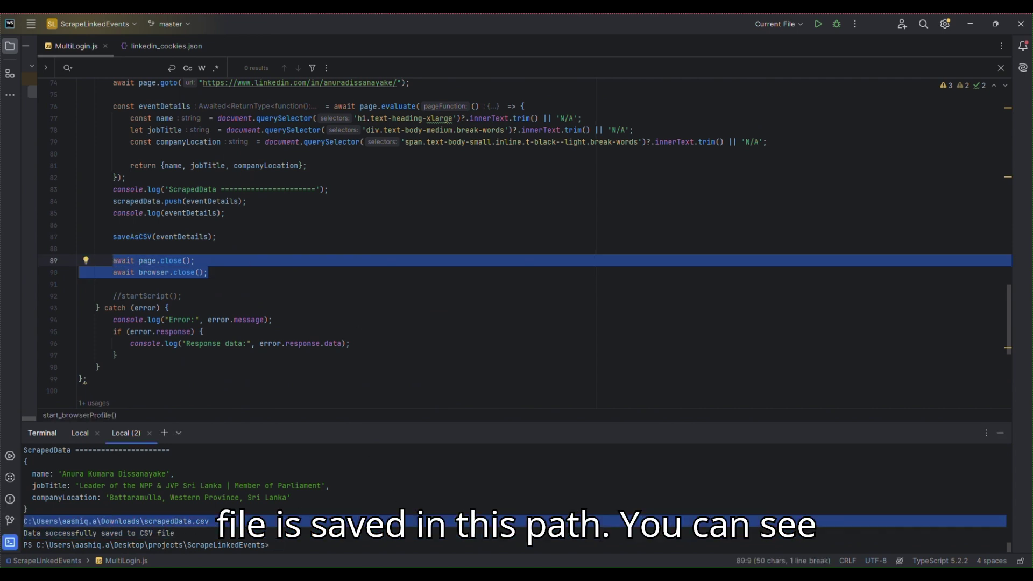